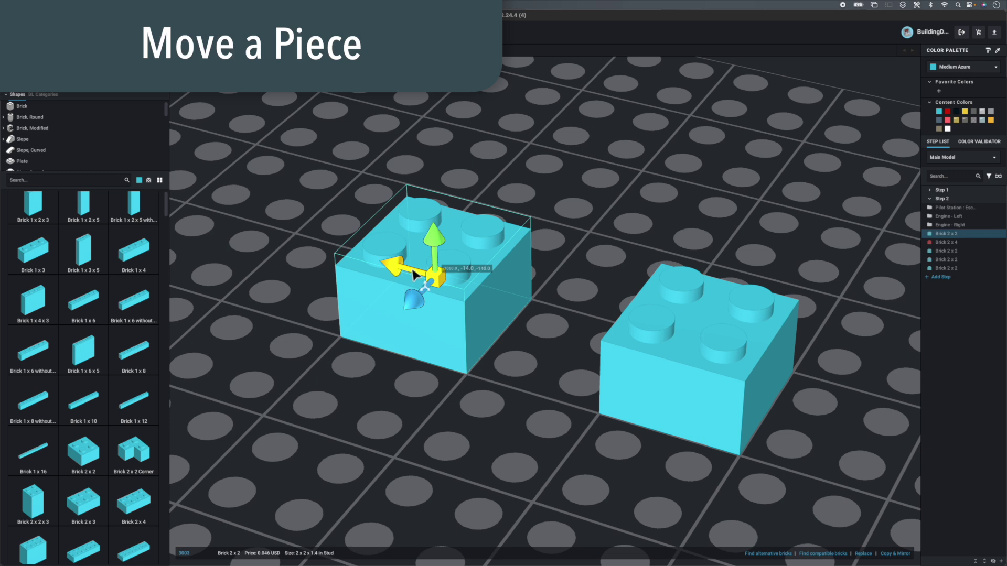
Move the selected left-hand Brick 2 x 2 back and forth along its red and blue axes
mouse_move(443, 247)
mouse_down()
mouse_move(443, 57)
mouse_move(457, 235)
mouse_up()
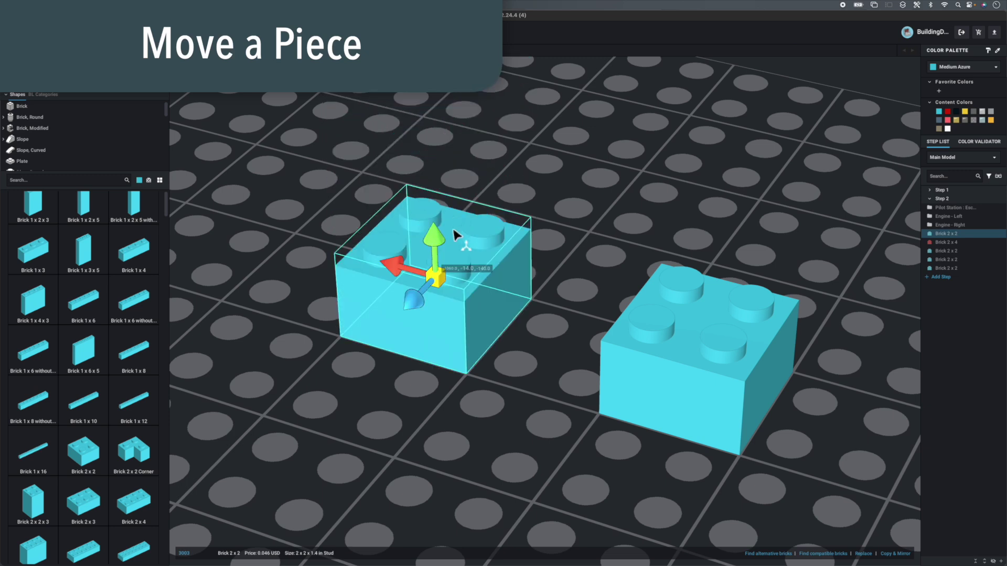
drag(415, 301, 435, 326)
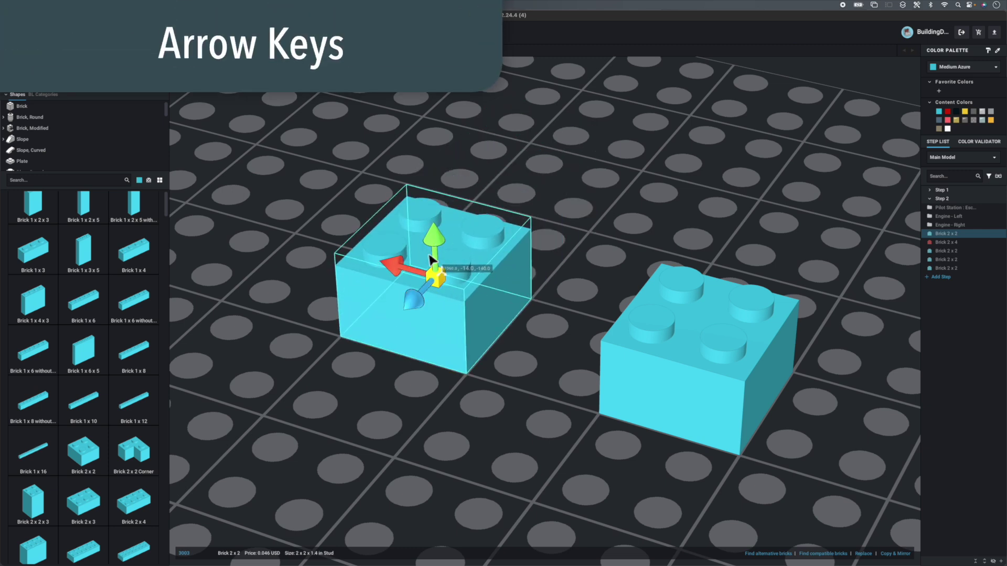
Select the right-hand Brick 2 x 2 and nudge it along the red axis until it sits flush against the left-hand brick
click(700, 341)
key(Left)
key(Left)
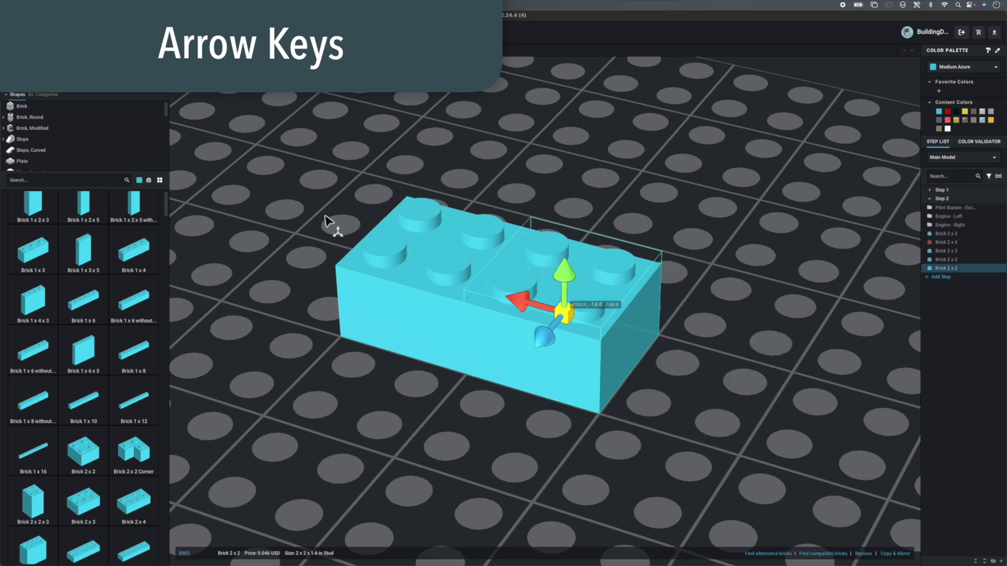
Nudge the selected Brick 2 x 2 stepwise away from the left-hand brick, back to its starting spot two studs apart
key(Right)
key(Right)
key(Right)
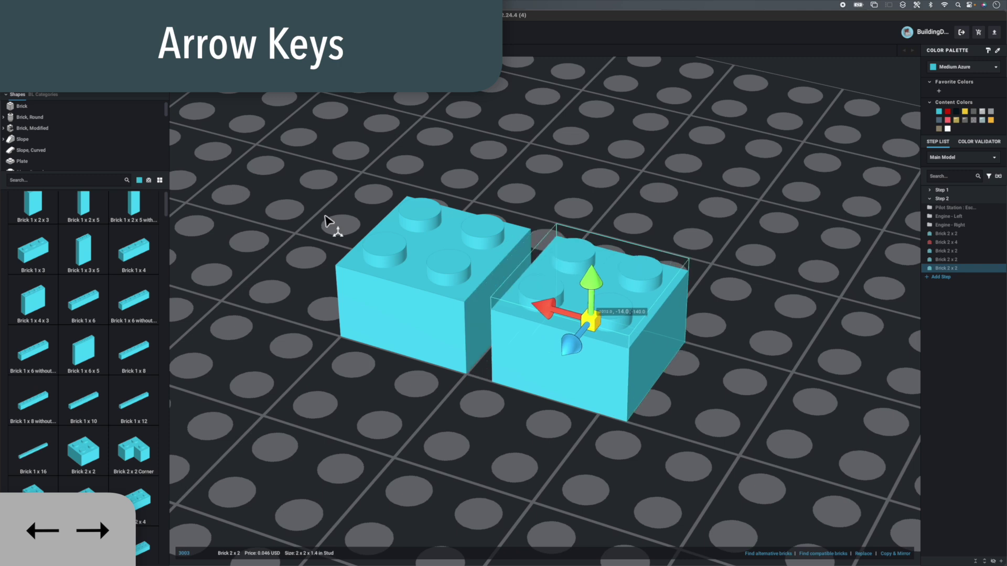
key(Right)
key(Right)
key(Right)
key(Right)
key(Right)
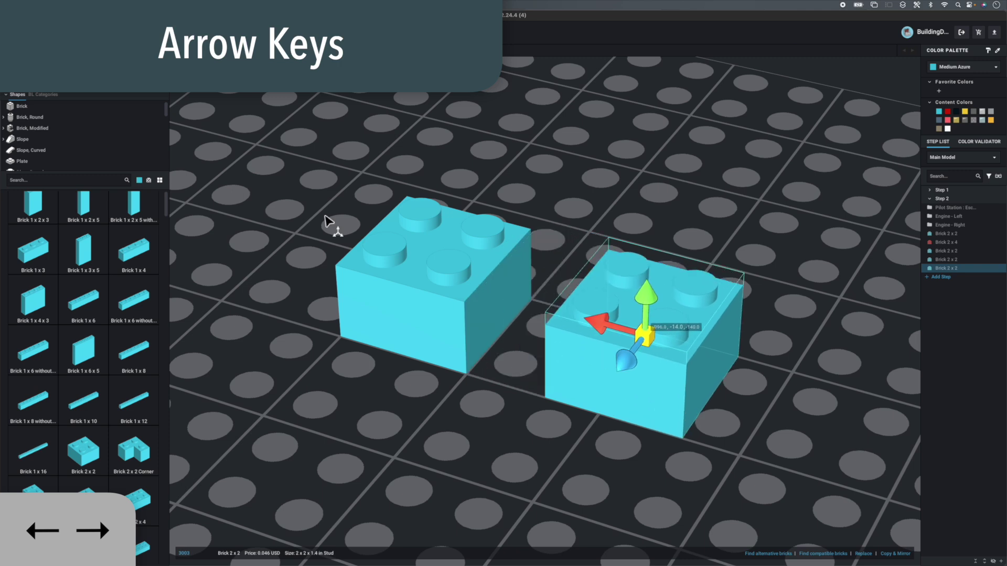
key(Right)
key(Right)
key(Left)
key(Left)
key(Left)
key(Left)
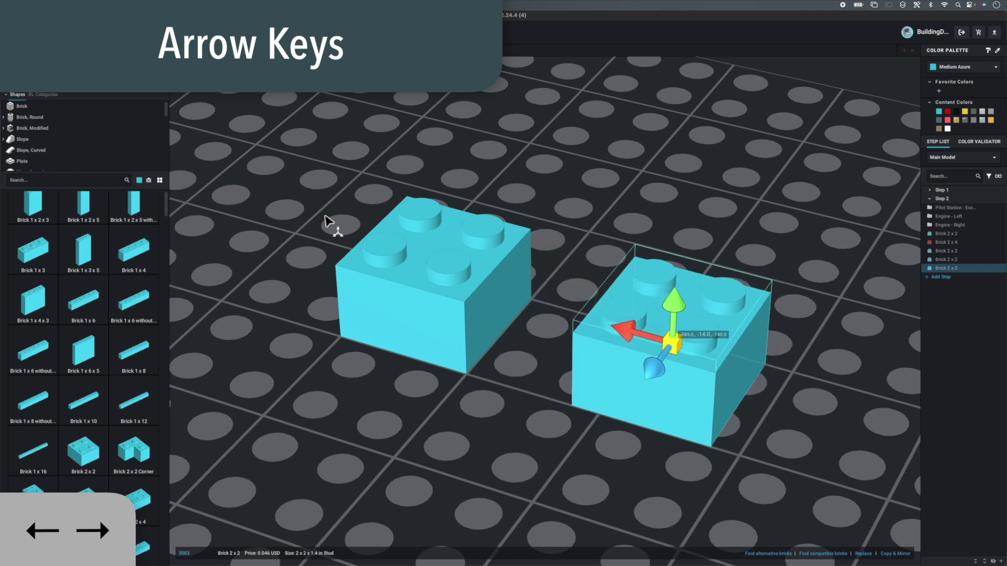
key(Right)
key(Right)
key(Right)
key(Right)
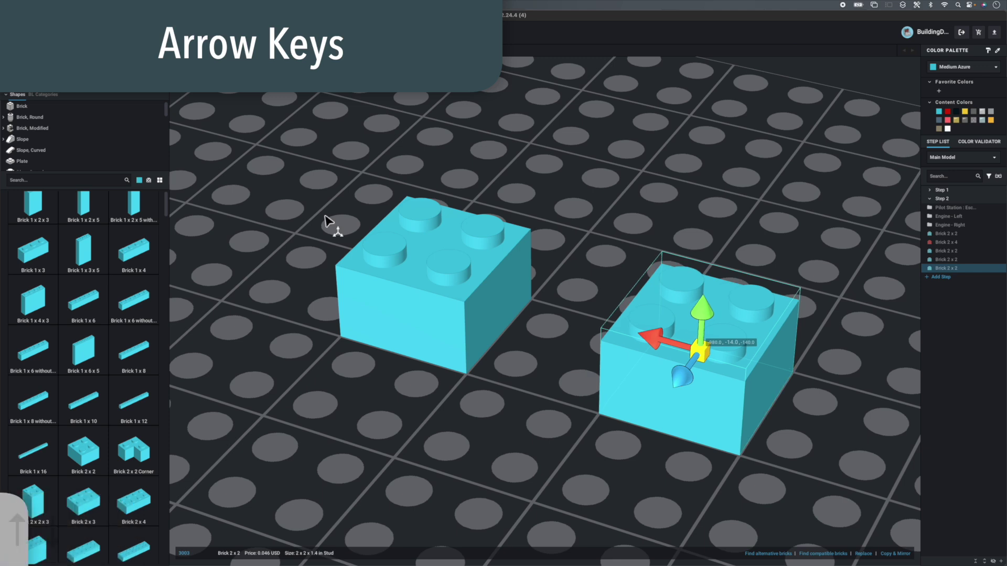
Nudge the selected right-hand Brick 2 x 2 back and forth perpendicular to the red axis, ending at its starting position
key(Up)
key(Up)
key(Down)
key(Down)
key(Up)
key(Up)
key(Up)
key(Up)
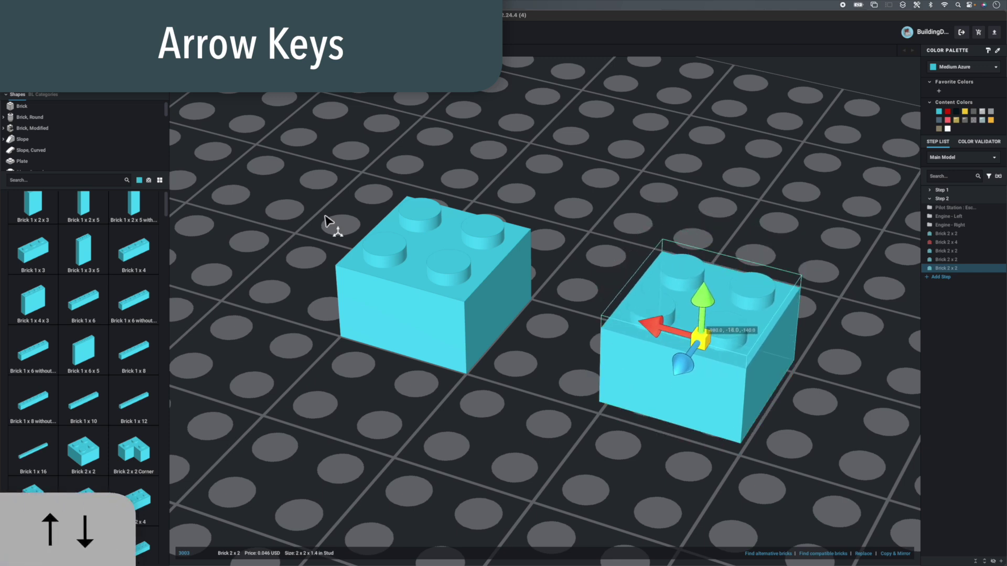
key(Down)
key(Down)
key(Down)
key(Down)
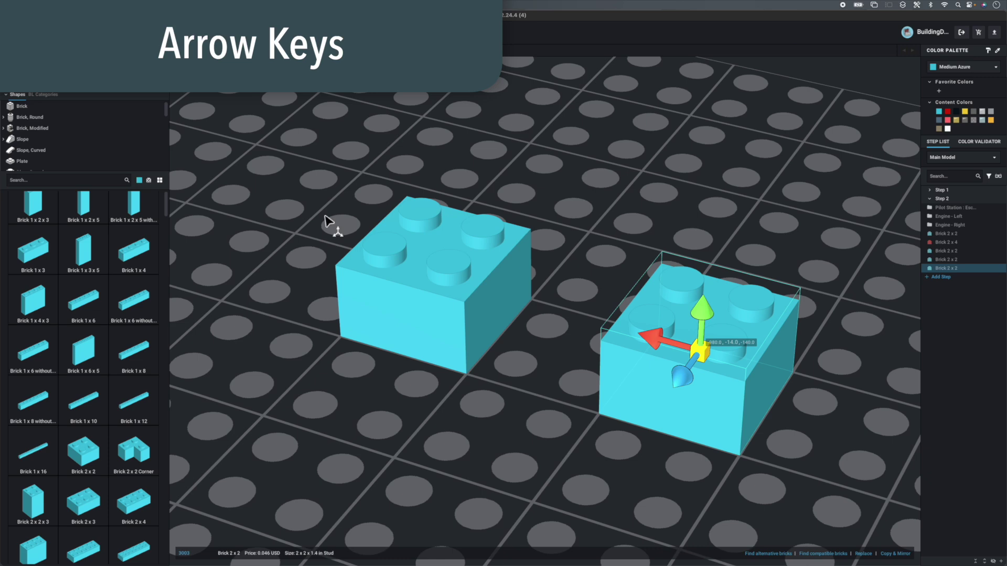
Nudge the selected Brick 2 x 2 one grid increment along the blue axis and return it to its place
right_drag(546, 332, 519, 331)
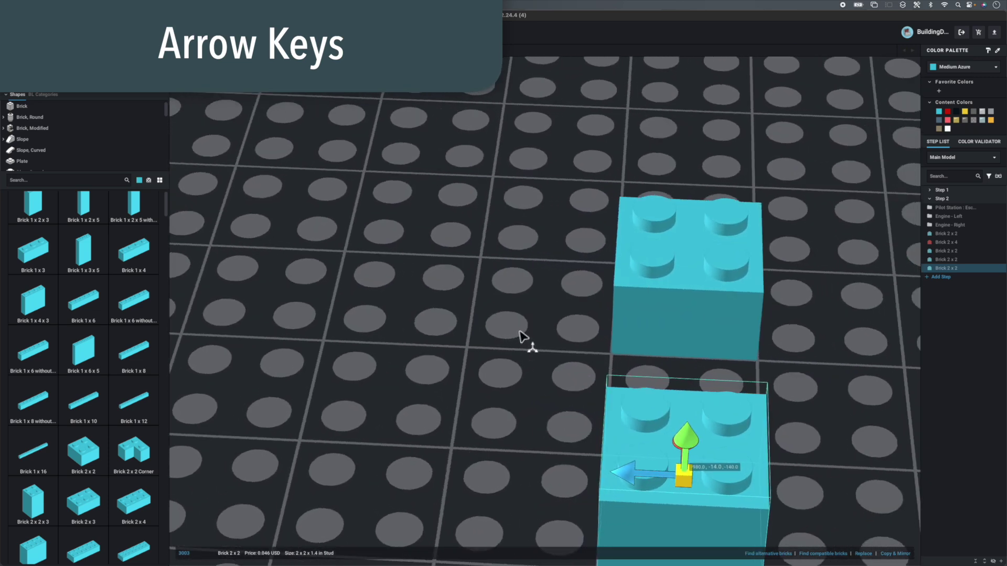
key(Left)
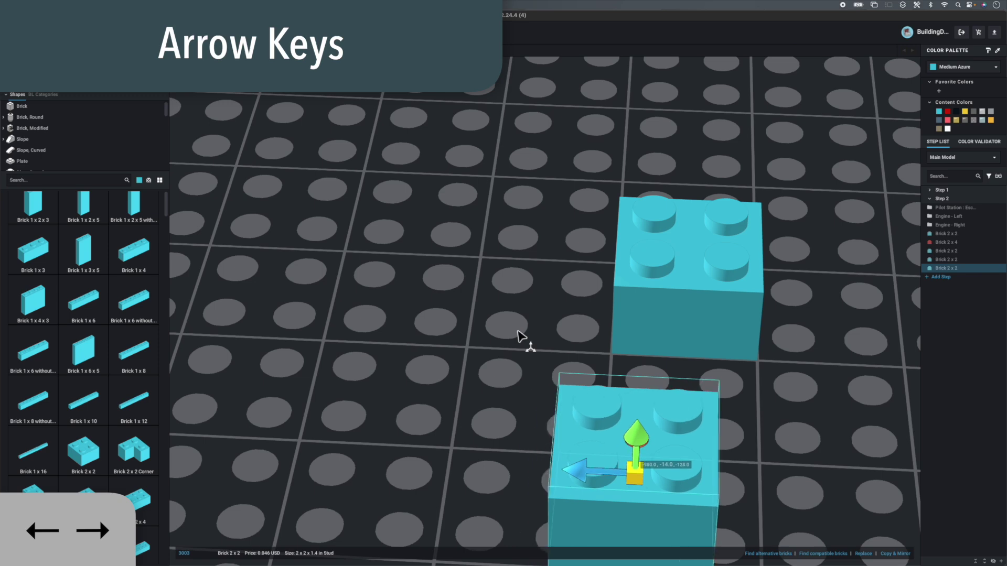
key(Right)
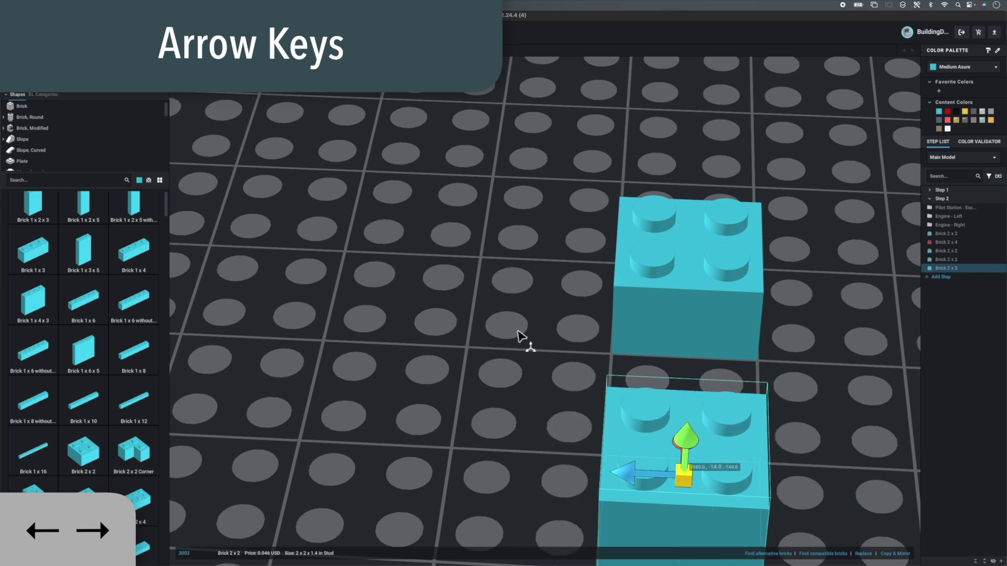
right_drag(520, 339, 547, 333)
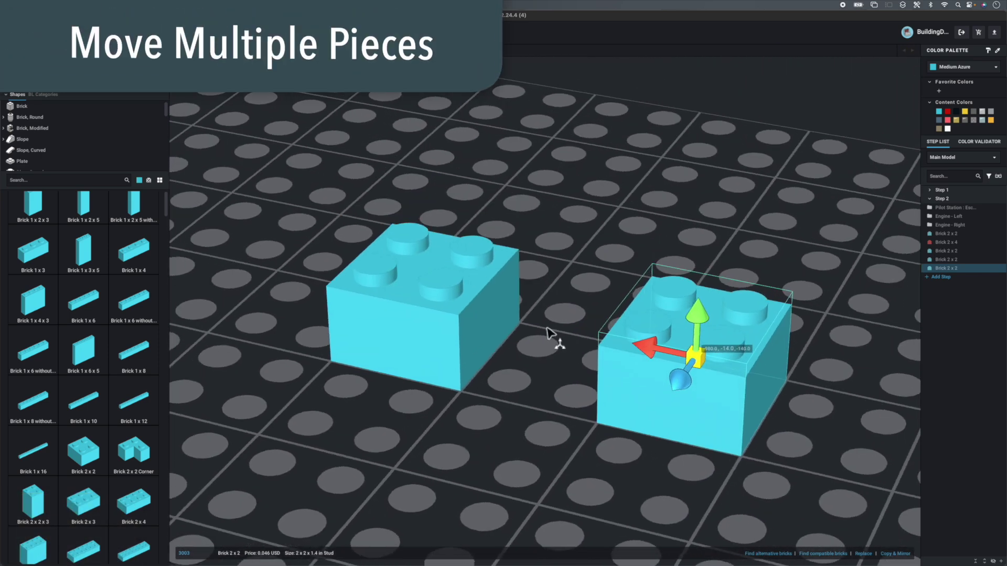
Select both azure Brick 2 x 2 parts together, move them along the red axis, and clear the selection
drag(355, 179, 710, 424)
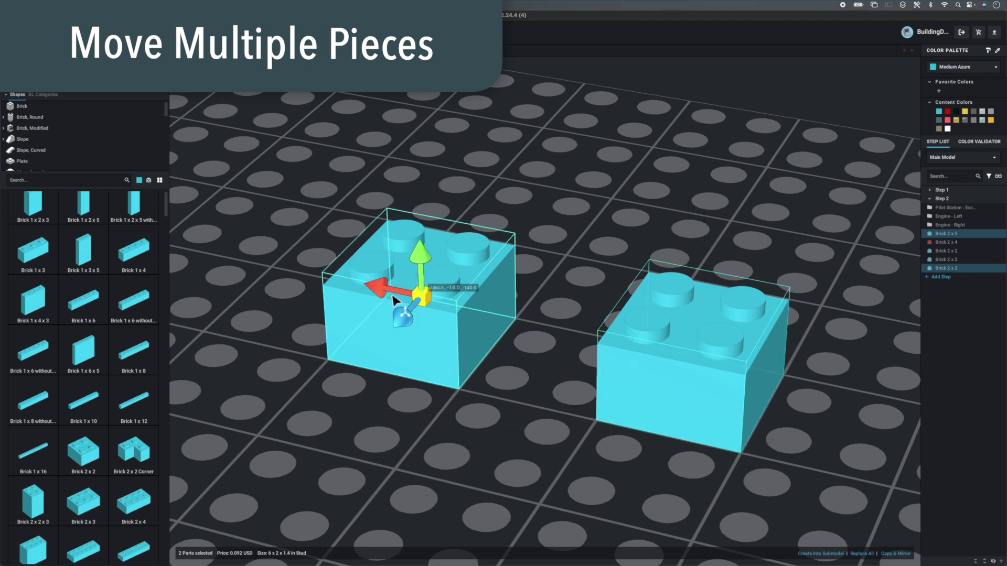
mouse_move(388, 289)
mouse_down()
mouse_move(294, 268)
mouse_move(398, 279)
mouse_up()
key(Escape)
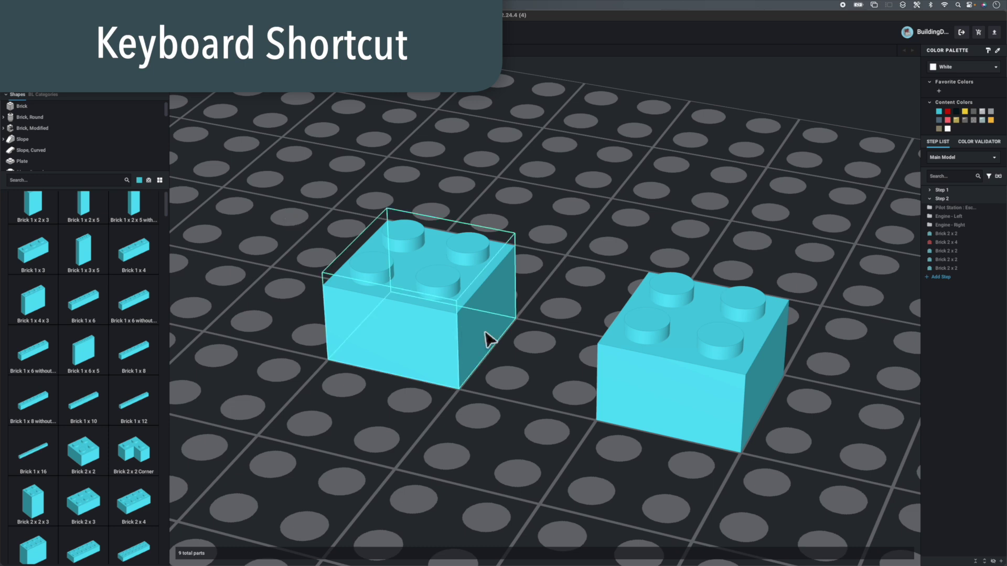
Select the left-hand Brick 2 x 2, activate Move, and slide it along the red axis away from the other brick
click(440, 290)
key(t)
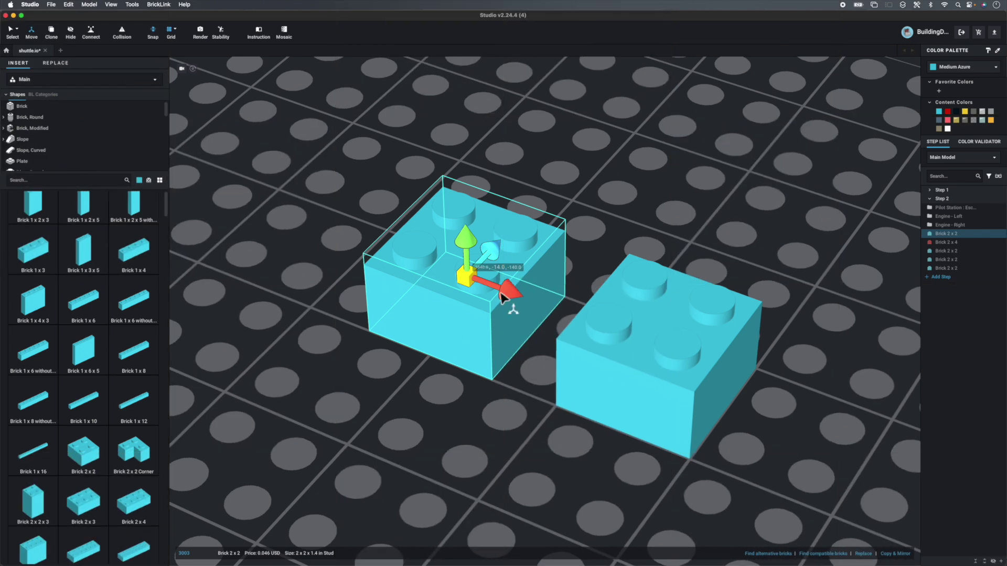
drag(497, 294, 387, 251)
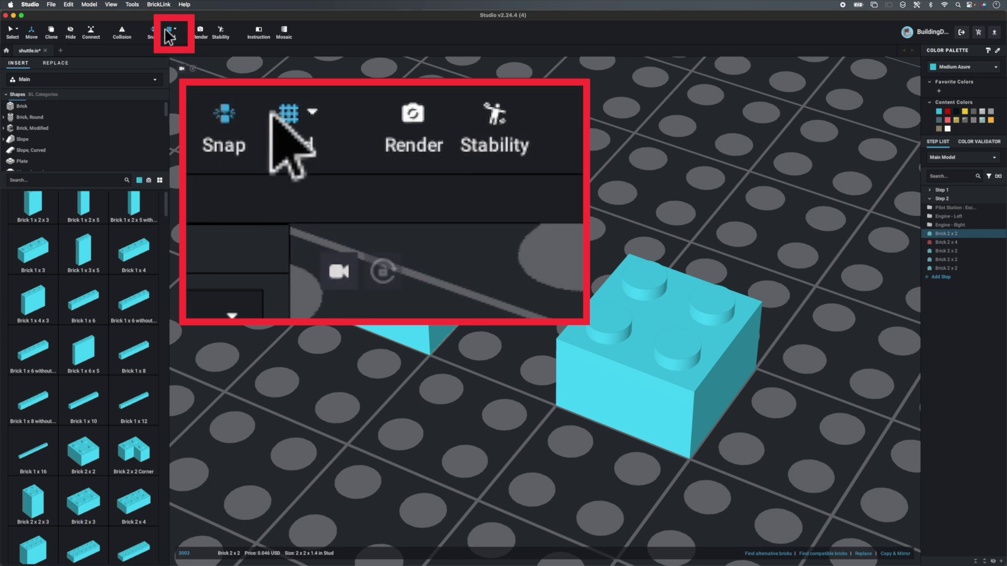
Set grid snapping to the fine grid and slide the selected Brick 2 x 2 along the red axis in small increments
click(176, 31)
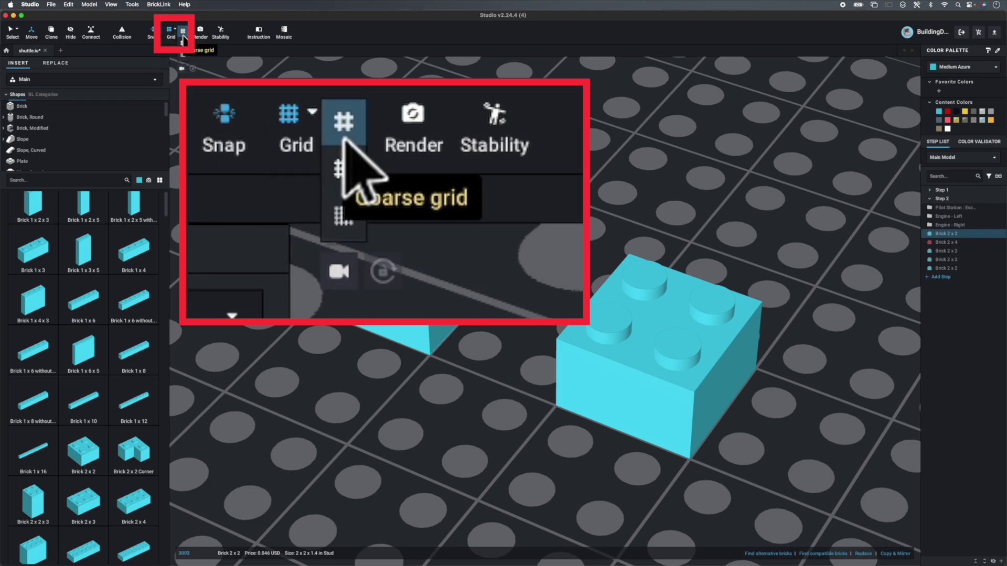
mouse_move(183, 41)
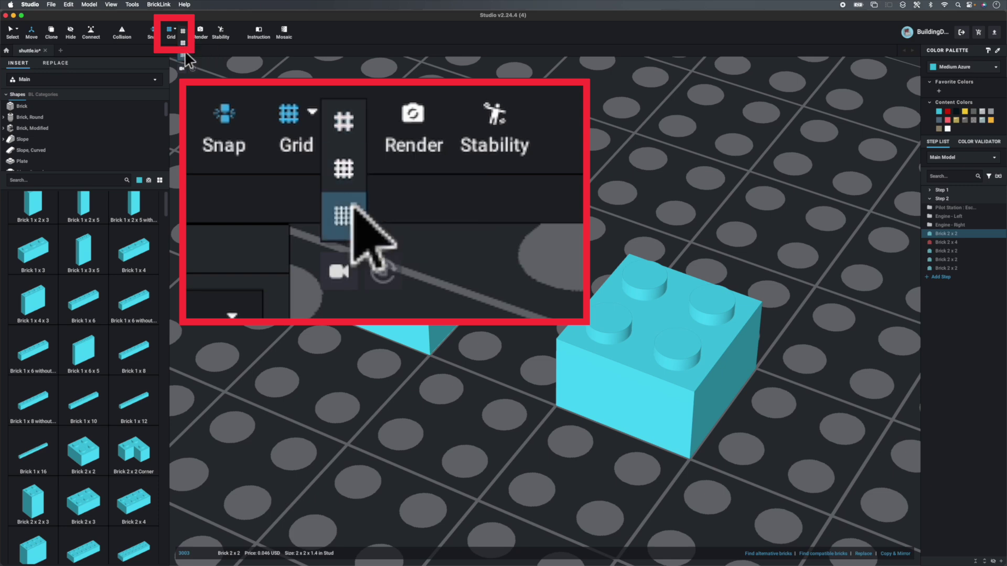
click(184, 56)
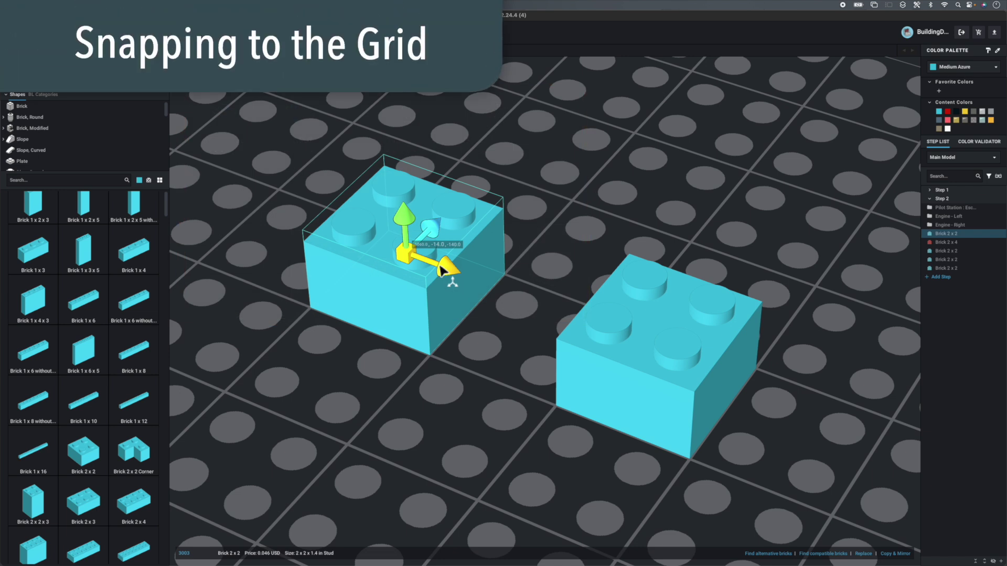
drag(443, 271, 456, 253)
Set grid snapping to medium grid with plate height, move the selected brick vertically along the green axis, and deselect it
click(308, 139)
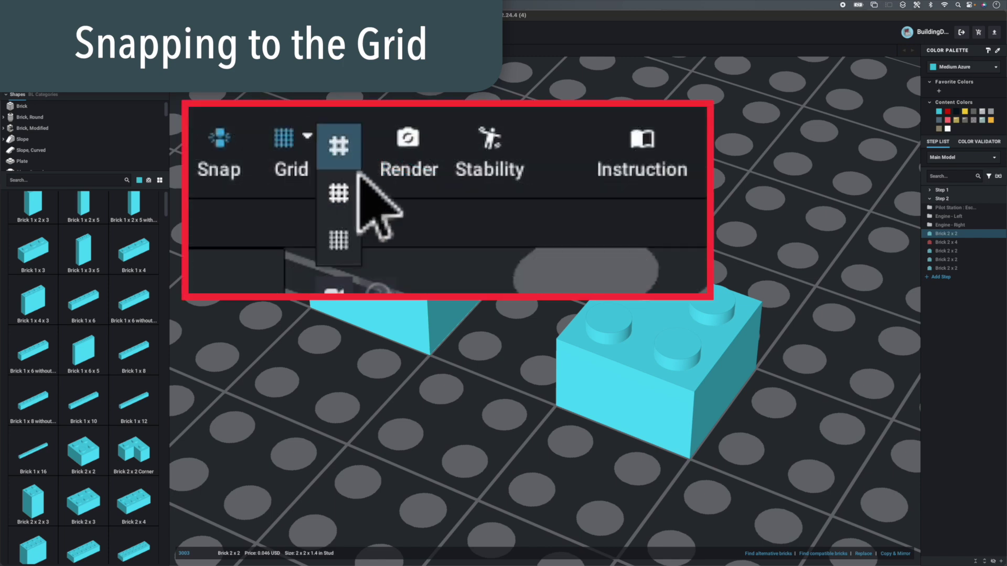
mouse_move(361, 202)
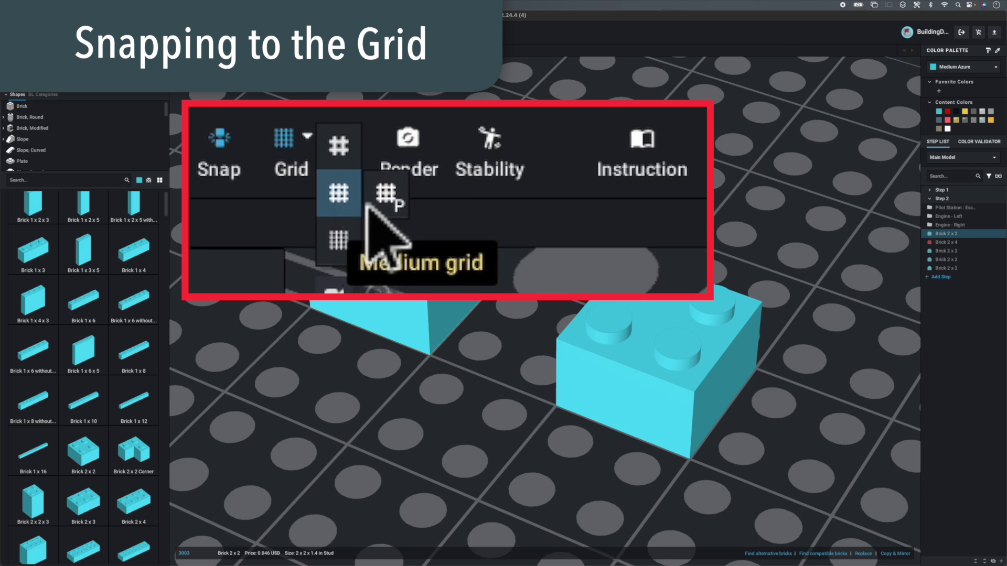
click(391, 196)
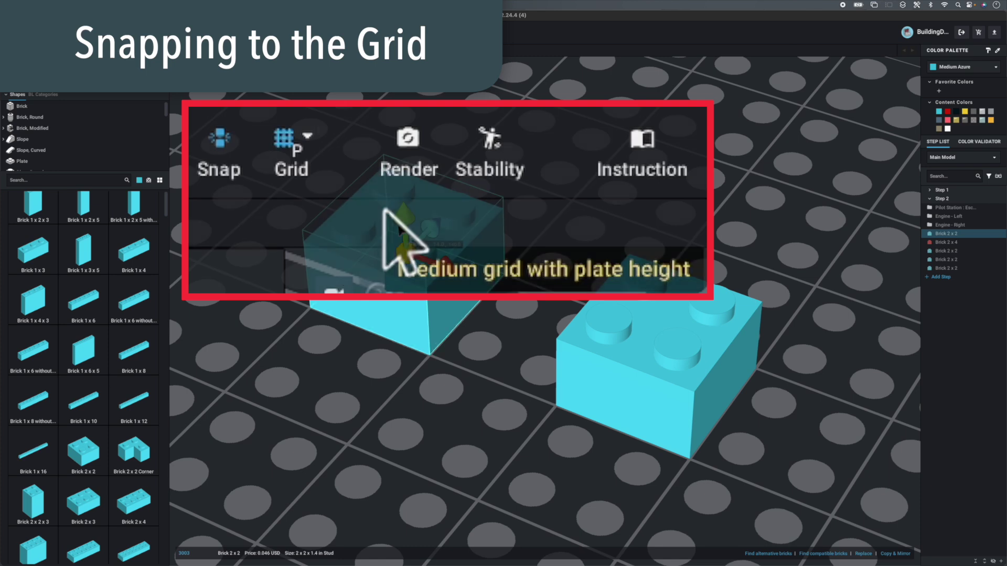
mouse_move(408, 215)
mouse_down()
mouse_move(404, 147)
mouse_move(413, 291)
mouse_move(396, 219)
mouse_up()
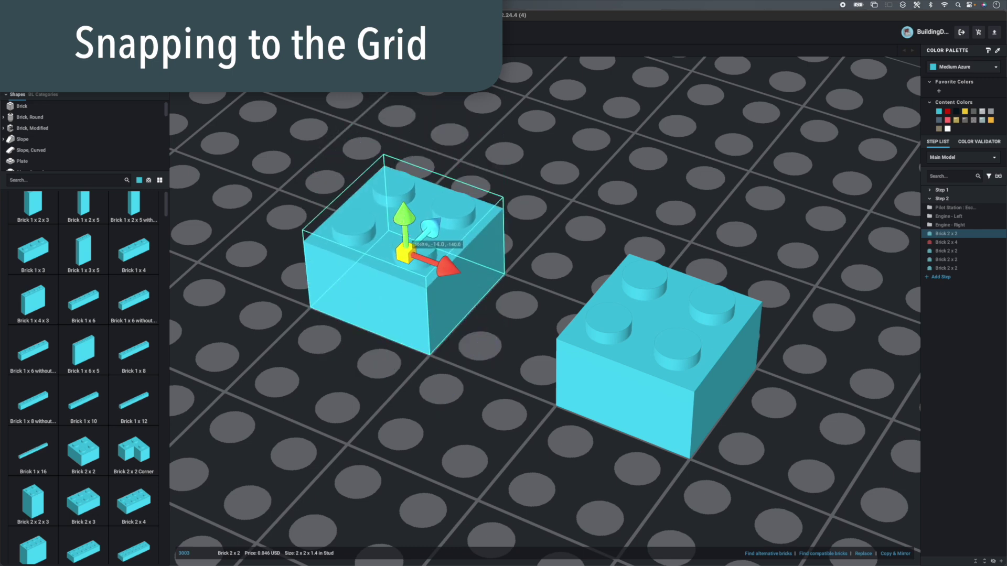
click(816, 303)
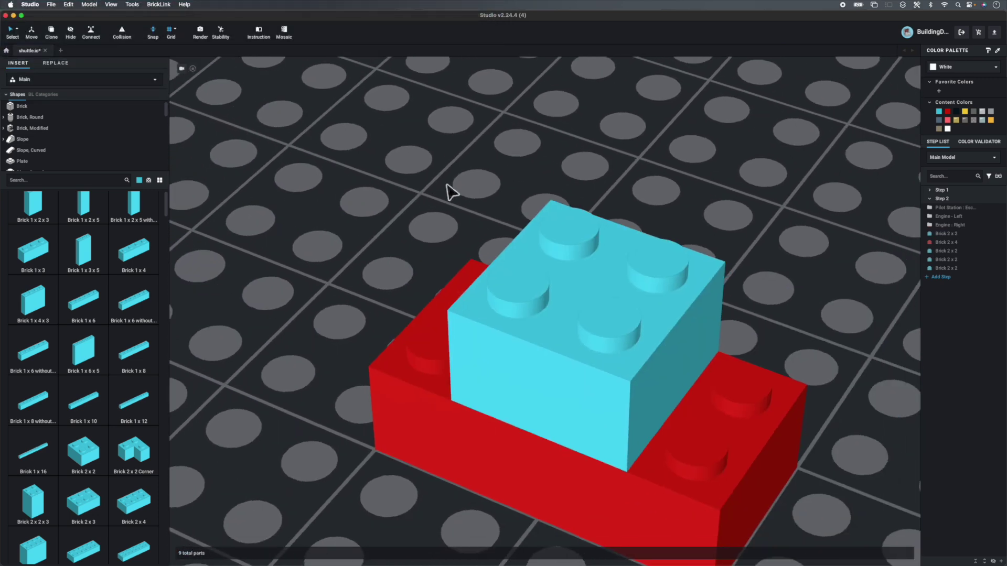
Select the azure Brick 2 x 2 on top of the red brick, try moving it along the red axis, and deselect it
scroll(444, 179, down, 3)
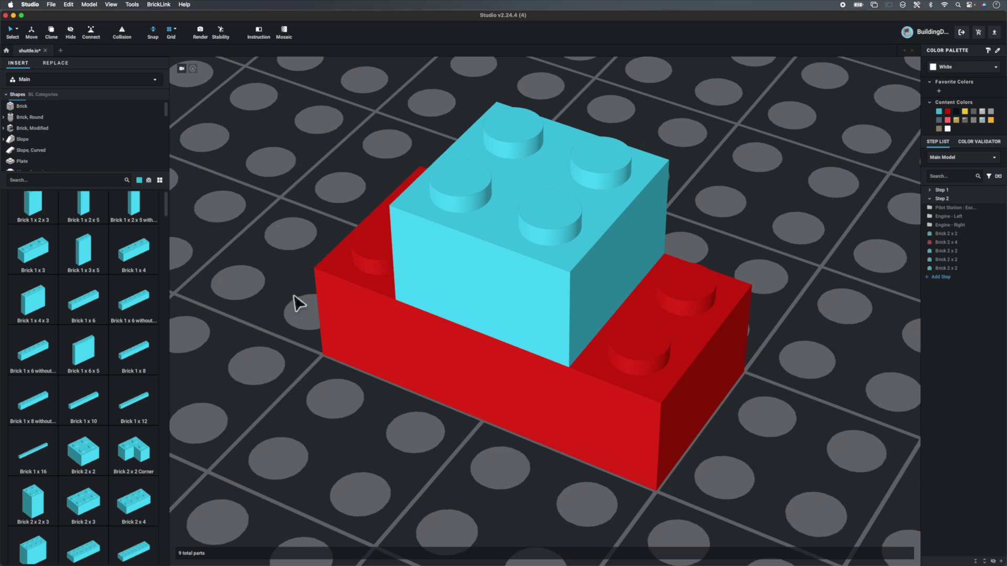
click(499, 277)
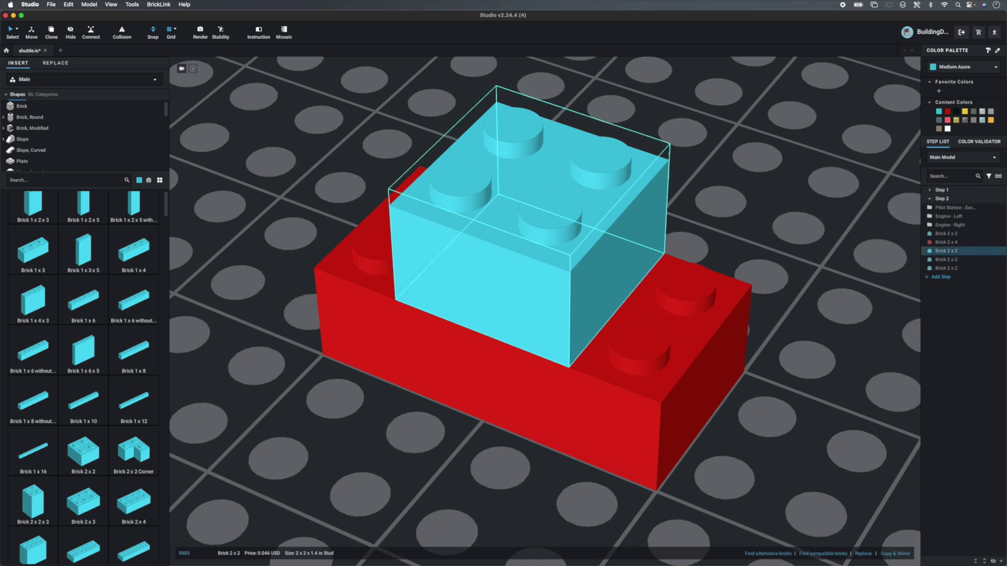
drag(493, 274, 371, 168)
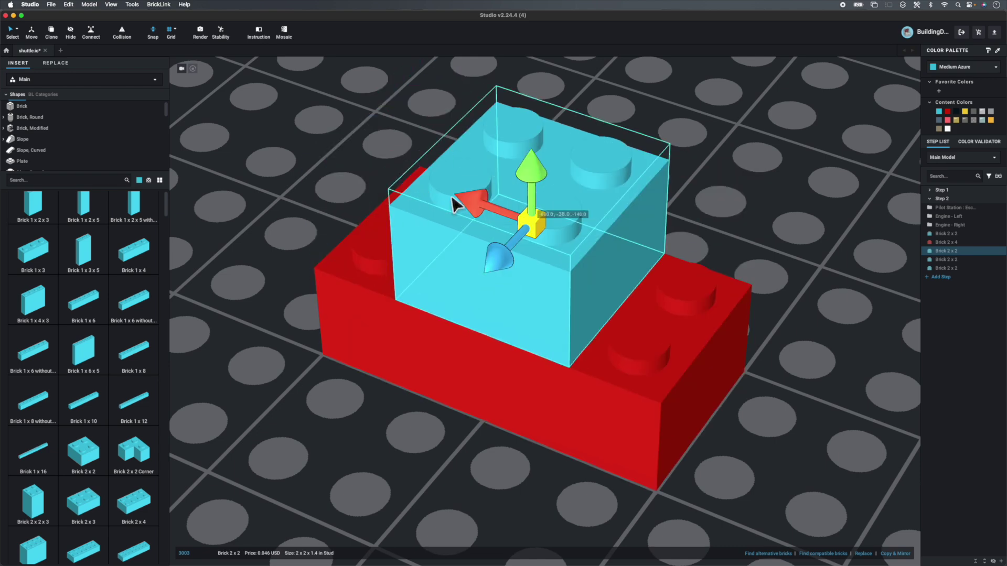
drag(456, 204, 468, 202)
click(348, 144)
scroll(349, 143, down, 2)
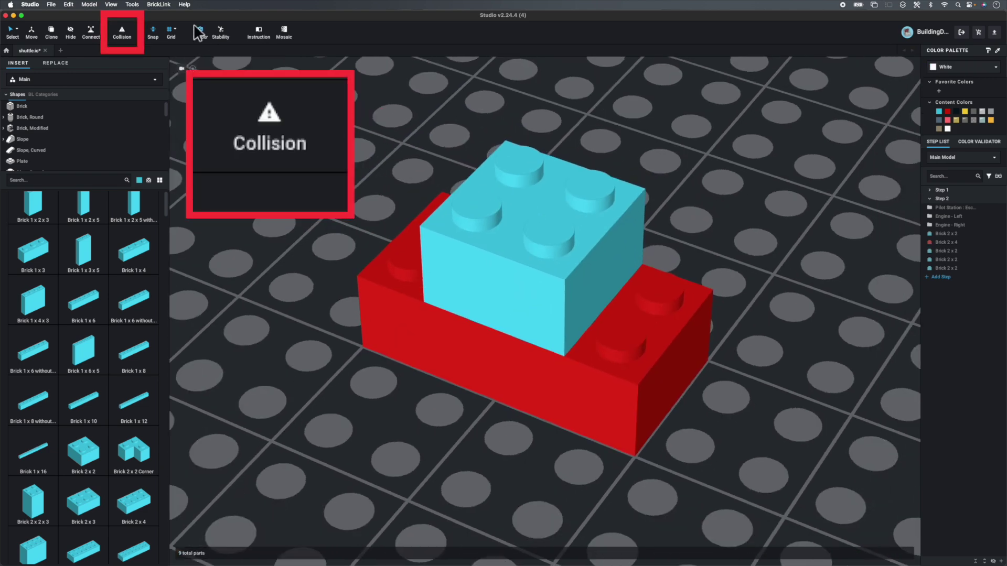
Turn on Collision and try moving the azure Brick 2 x 2 along the red axis on top of the red brick
click(121, 32)
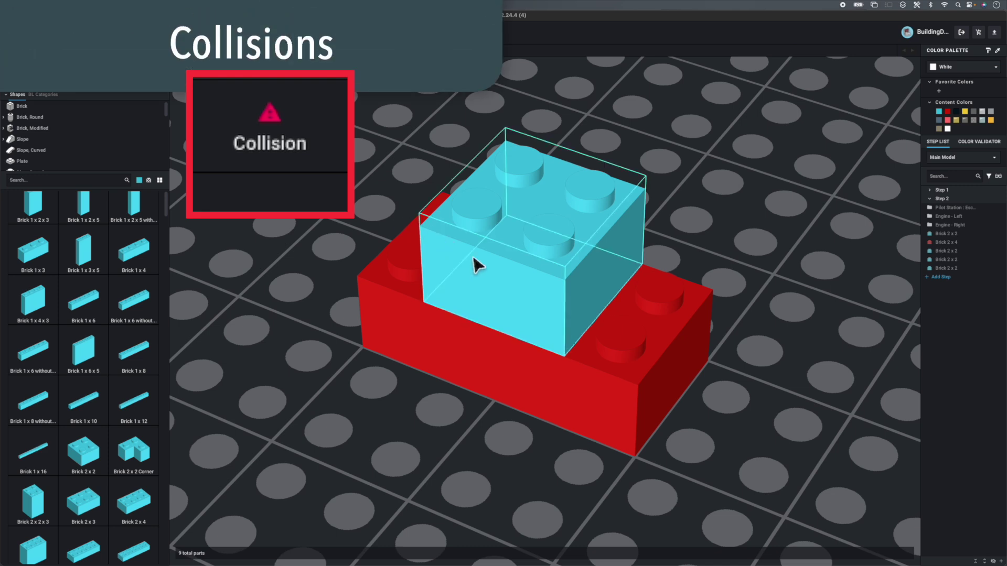
click(483, 271)
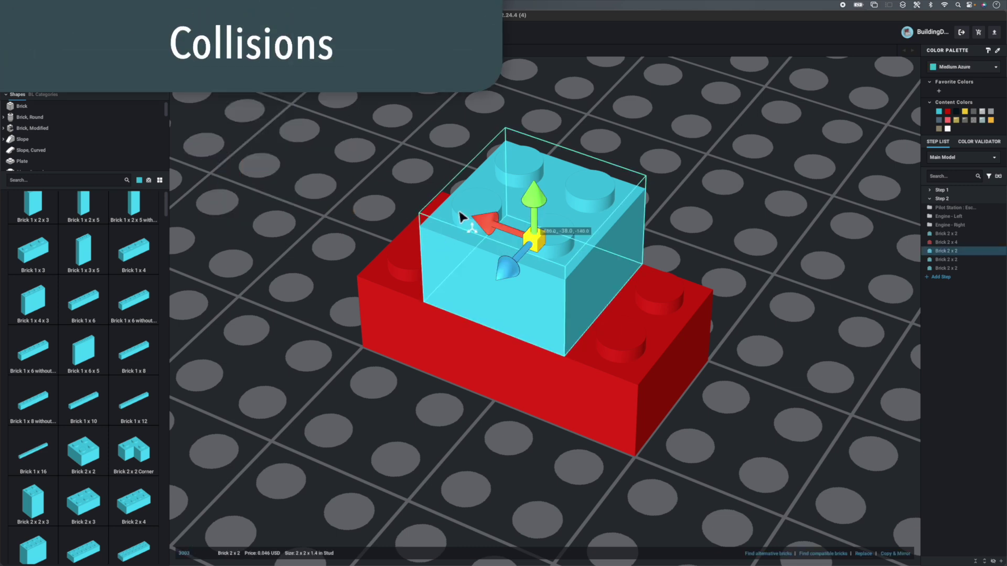
drag(427, 208, 466, 228)
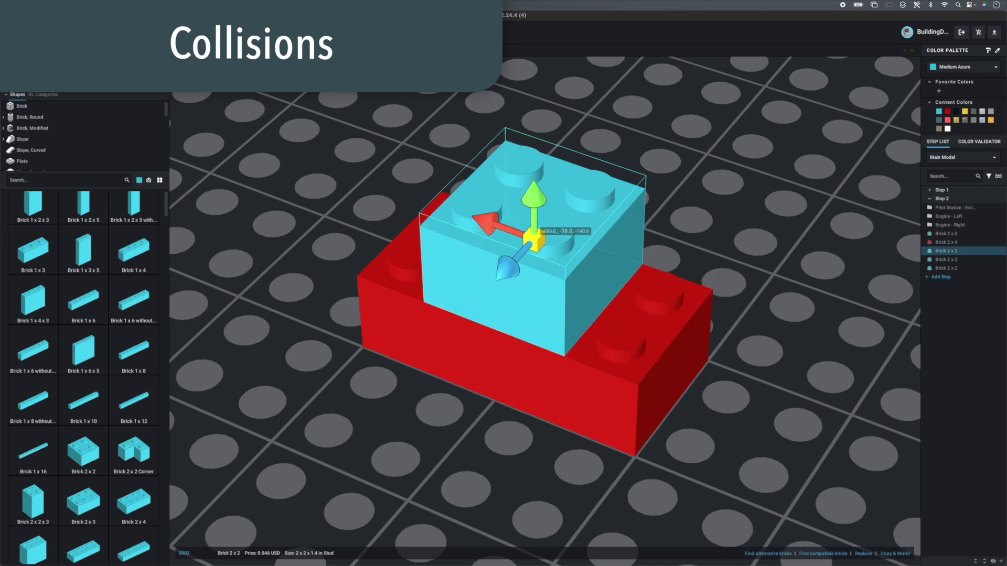
Set the grid to medium with plate height and shift the azure brick slightly along the red axis over the red brick
click(414, 31)
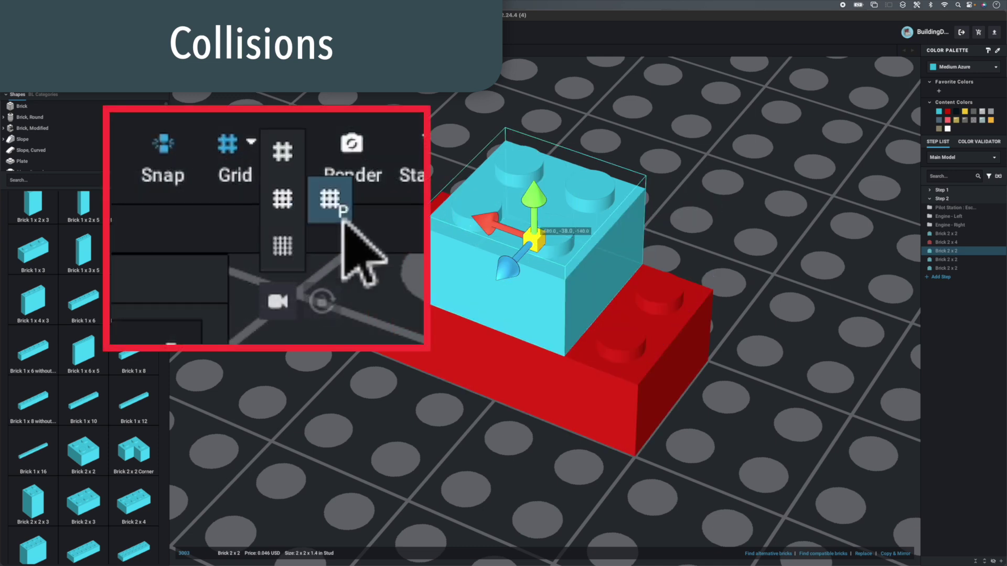
click(331, 204)
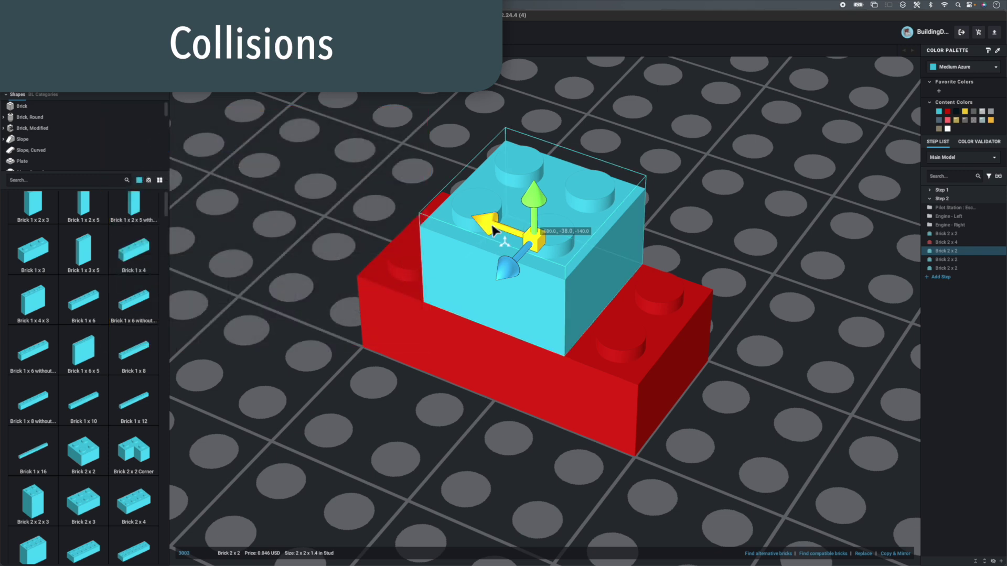
drag(480, 223, 457, 223)
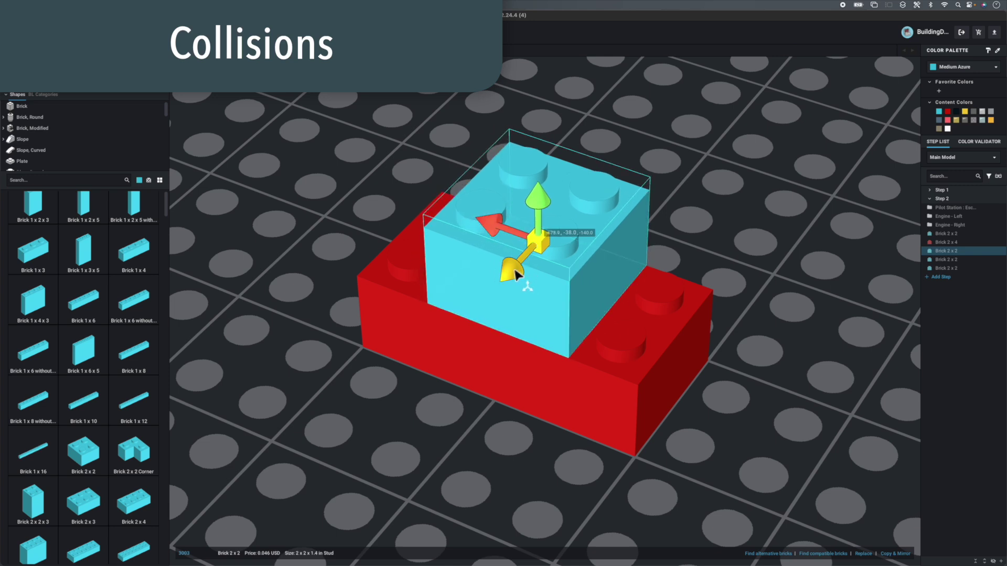
Try moving the azure Brick 2 x 2 horizontally across the top of the red brick with collision detection on
drag(516, 274, 486, 321)
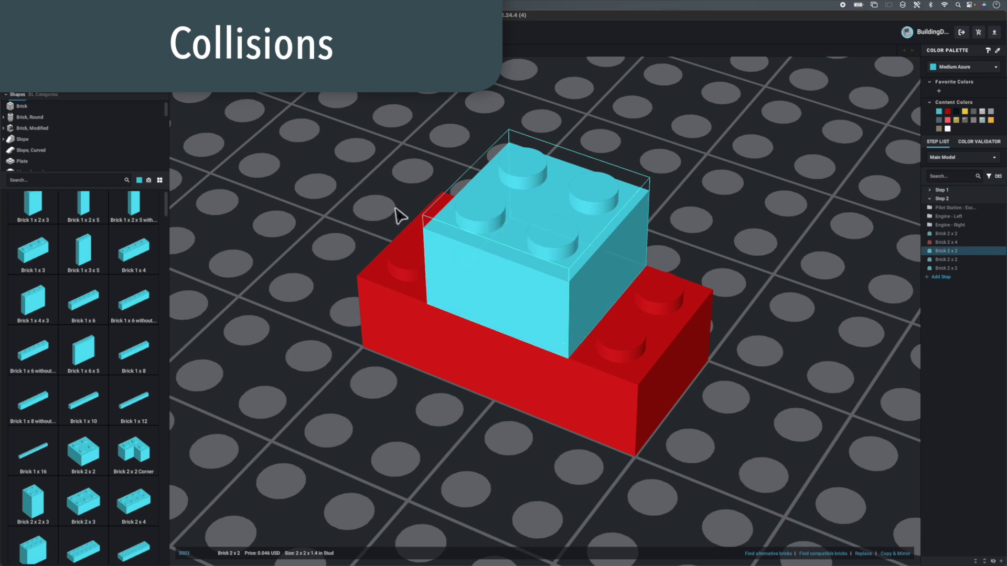
drag(485, 262, 418, 231)
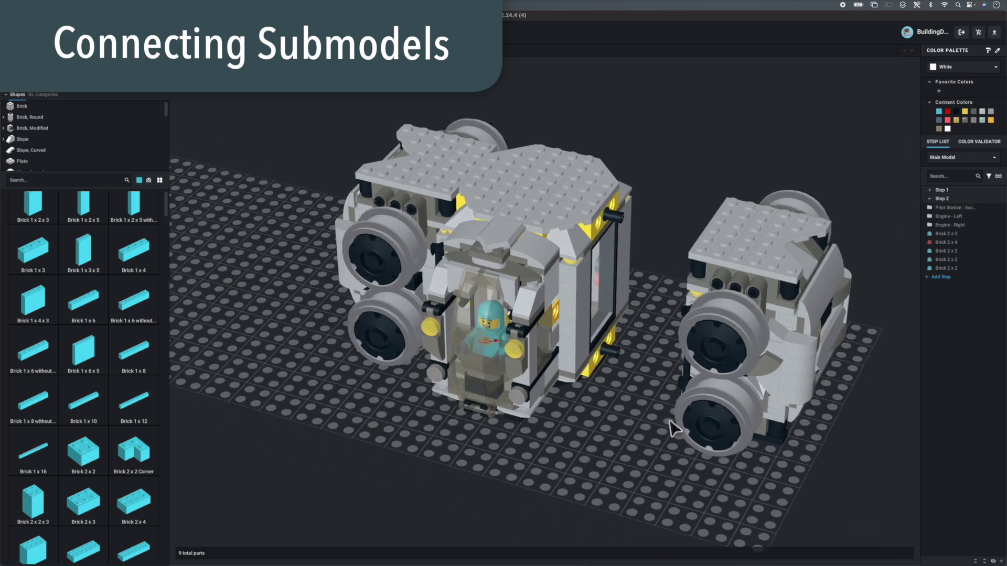
Move the Engine - Left submodel along the red axis until it joins the side of the shuttle's central body, and deselect it
click(711, 373)
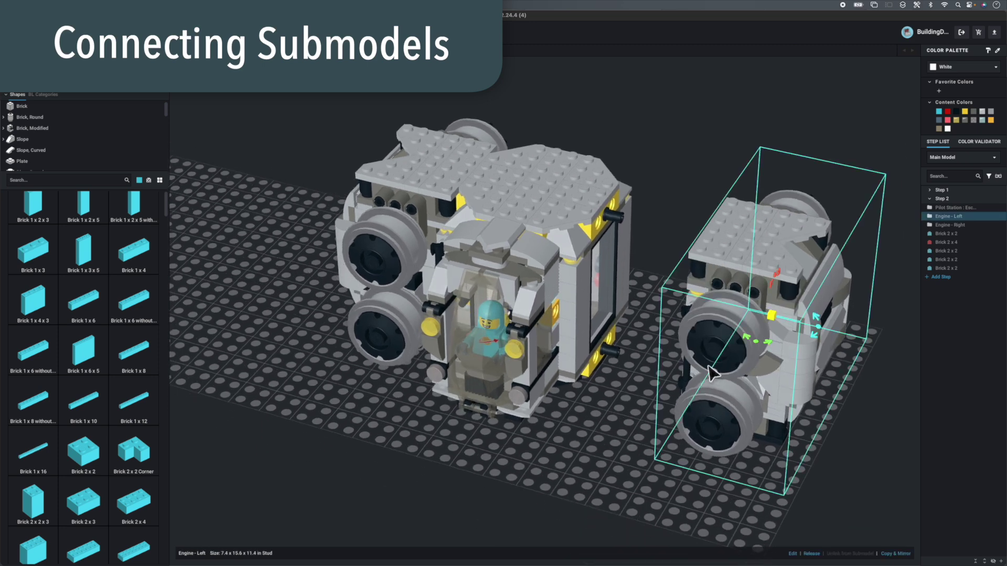
key(t)
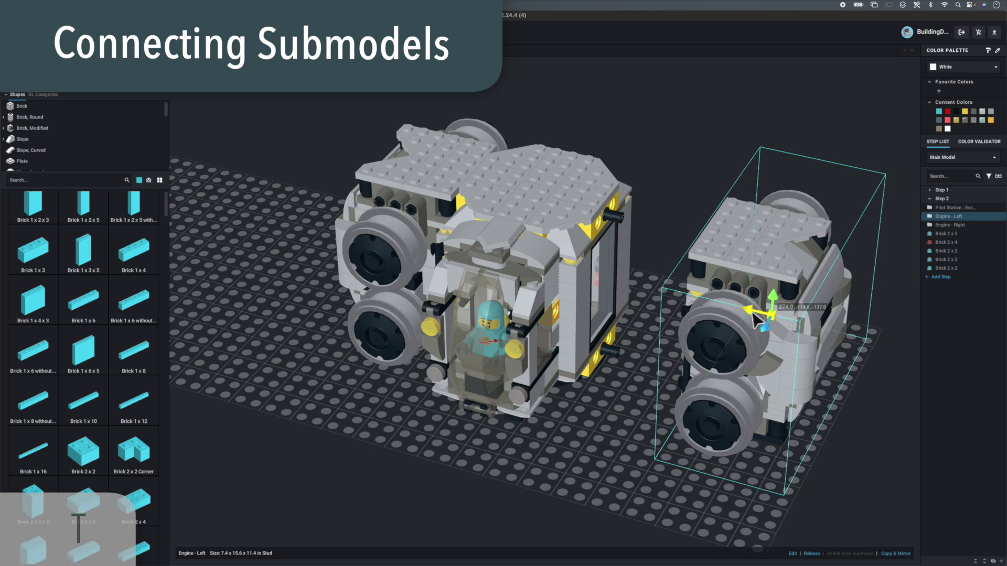
drag(750, 322, 650, 293)
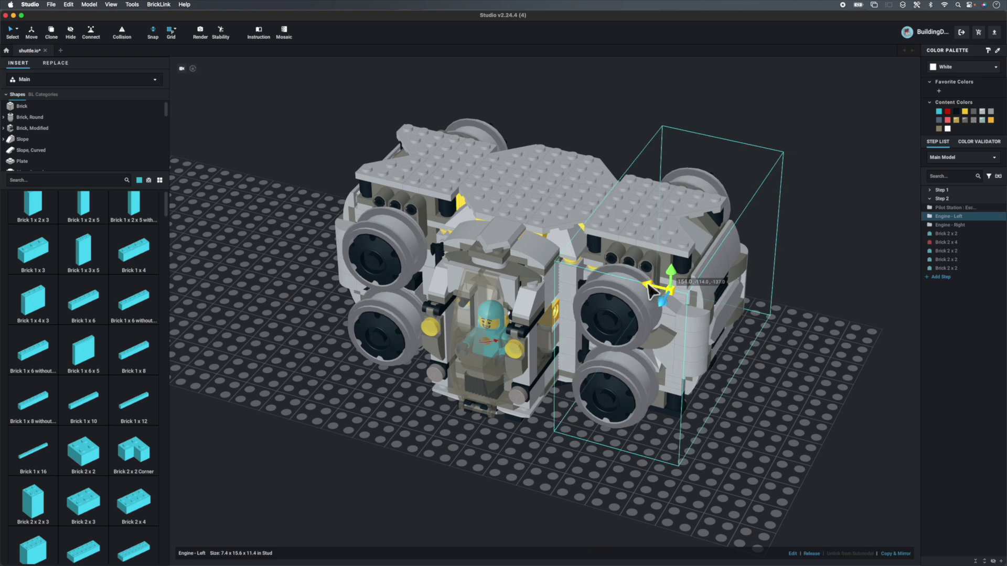
click(635, 473)
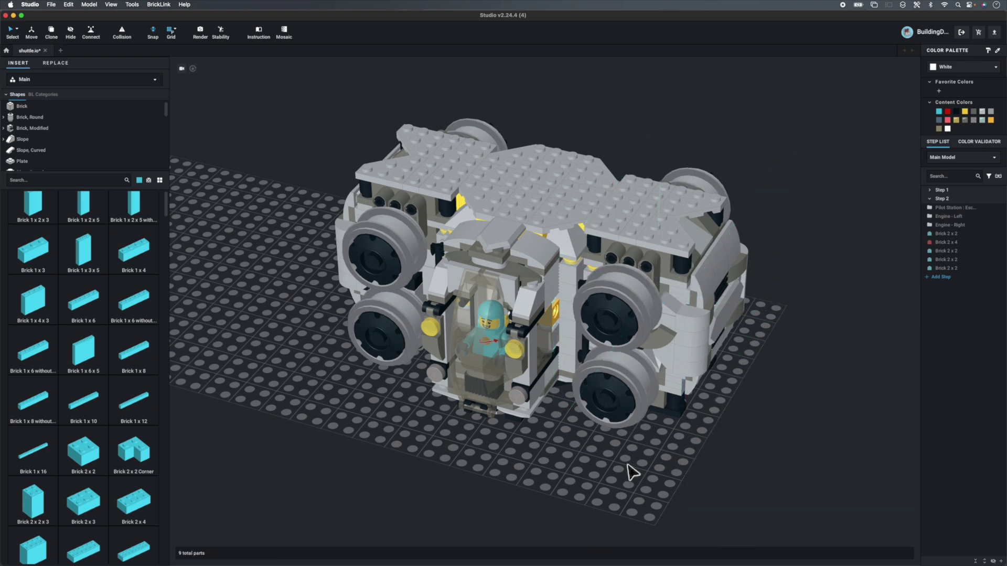